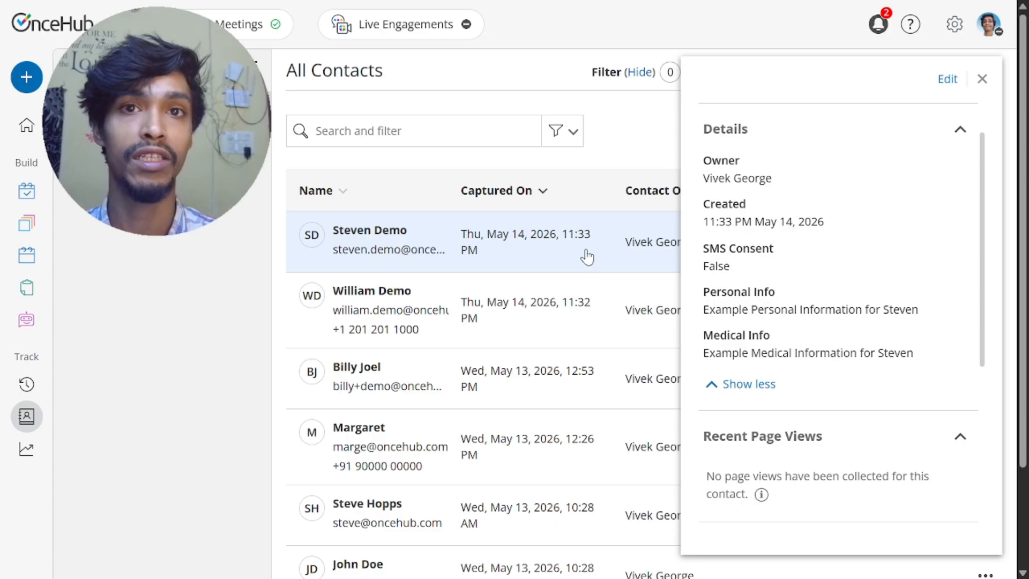
Step: View the Keragon Database sheet, switch to the Keragon workflow and review the inputs of its New row created trigger
{"action": "key", "text": "ctrl+Tab"}
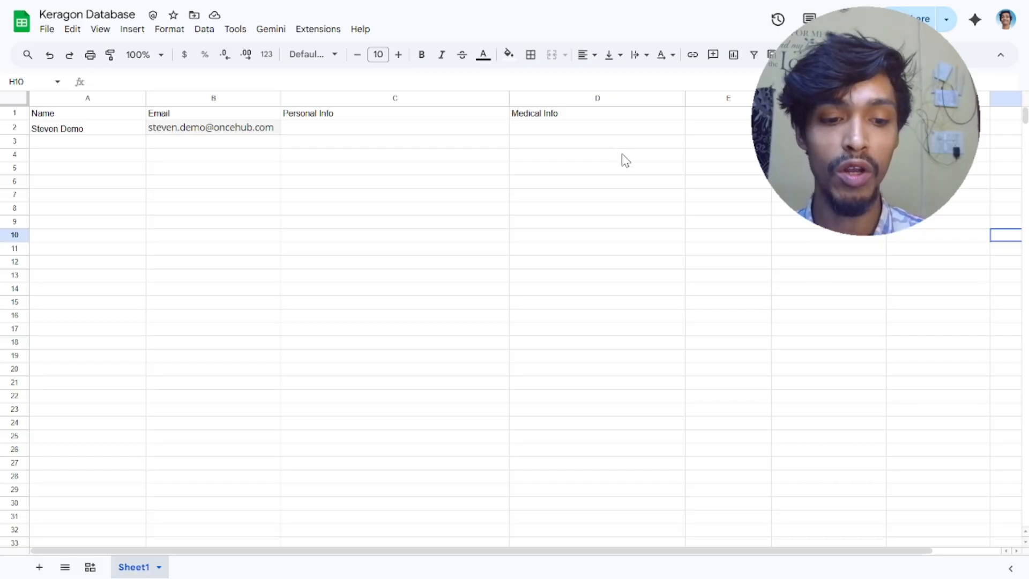
{"action": "key", "text": "ctrl+Tab"}
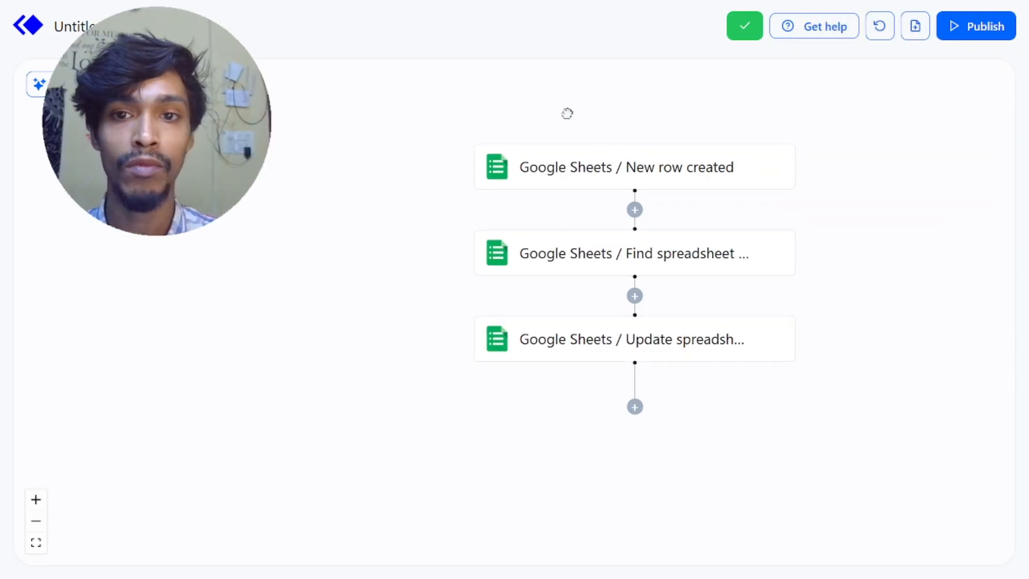
{"action": "mouse_move", "coordinate": [567, 114]}
{"action": "left_mouse_down"}
{"action": "mouse_move", "coordinate": [581, 117]}
{"action": "mouse_move", "coordinate": [575, 124]}
{"action": "left_mouse_up"}
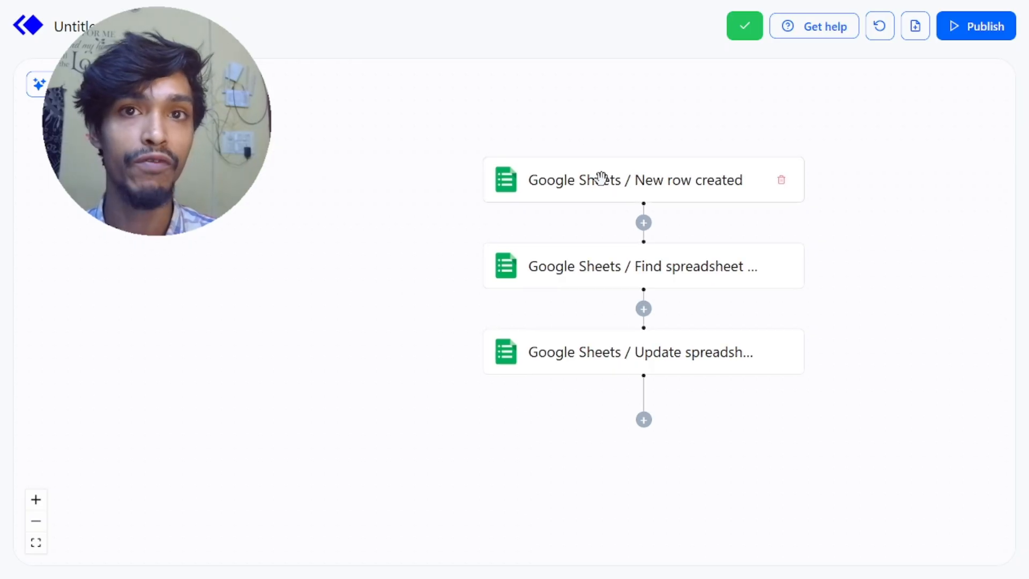
{"action": "left_click", "coordinate": [635, 191]}
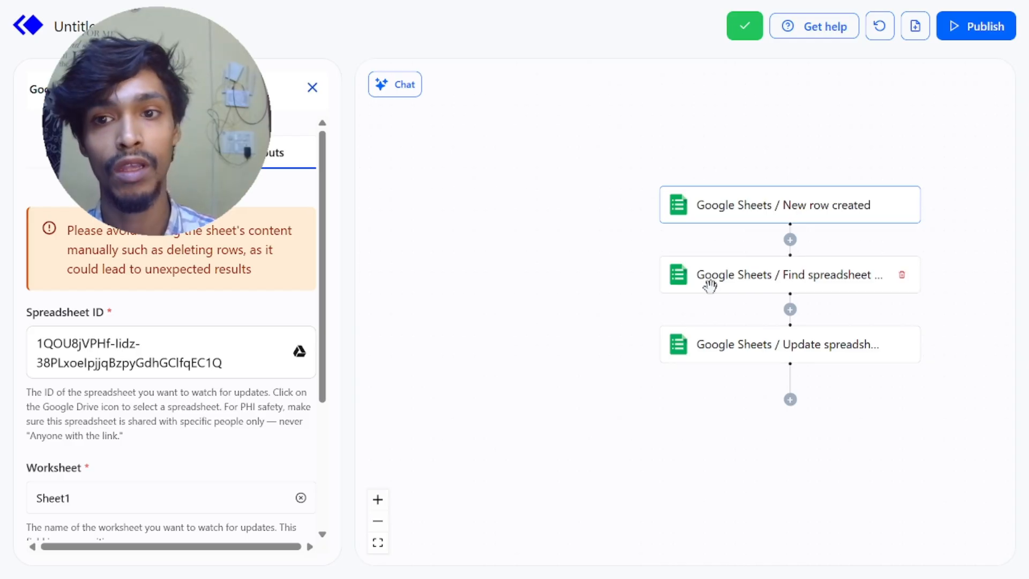
Step: Add an Oncehub Get contacts action directly after the New row created trigger, using the already connected Oncehub account
{"action": "left_click", "coordinate": [790, 240]}
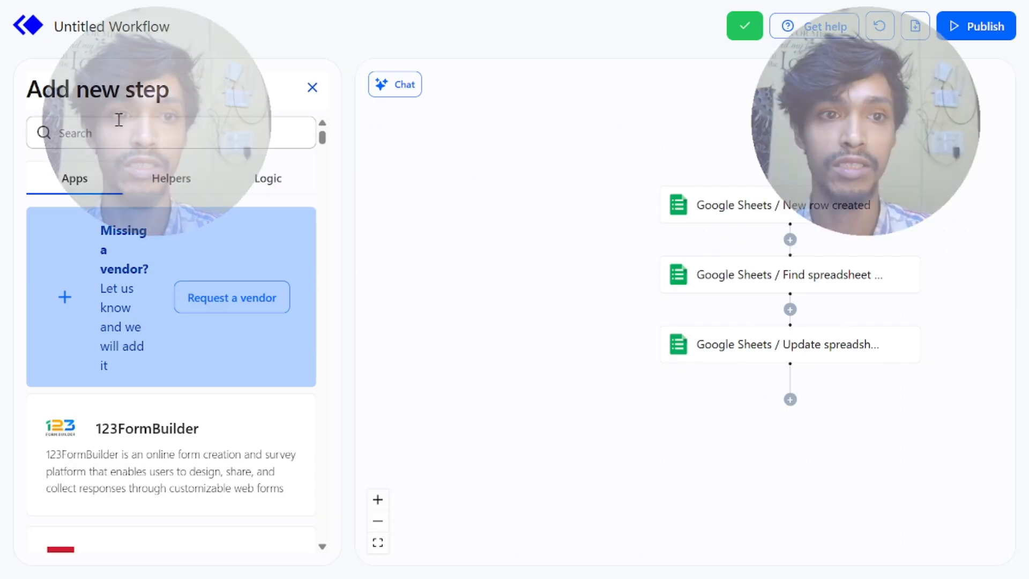
{"action": "left_click", "coordinate": [117, 129]}
{"action": "type", "text": "Oncehub"}
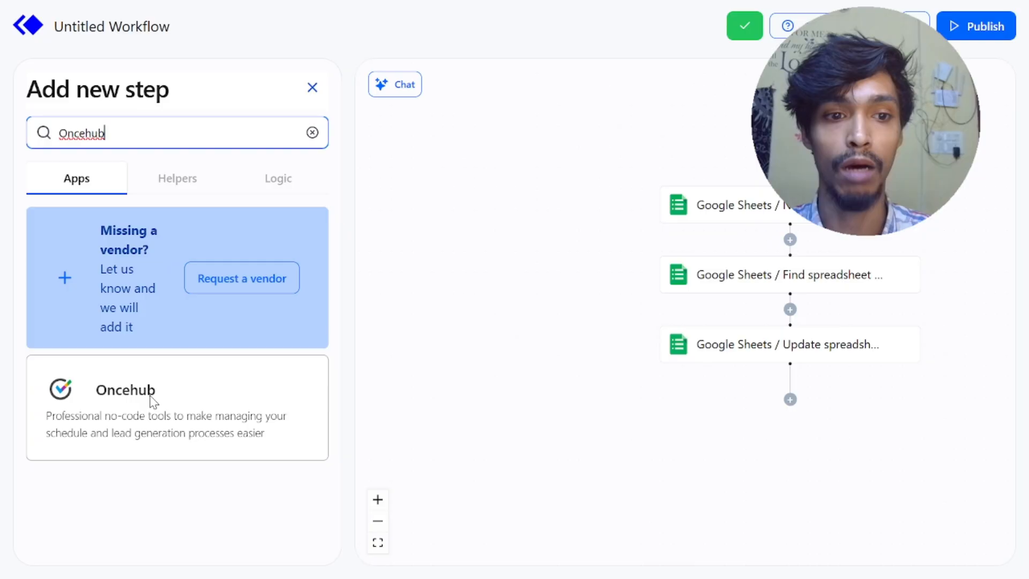
{"action": "left_click", "coordinate": [153, 402]}
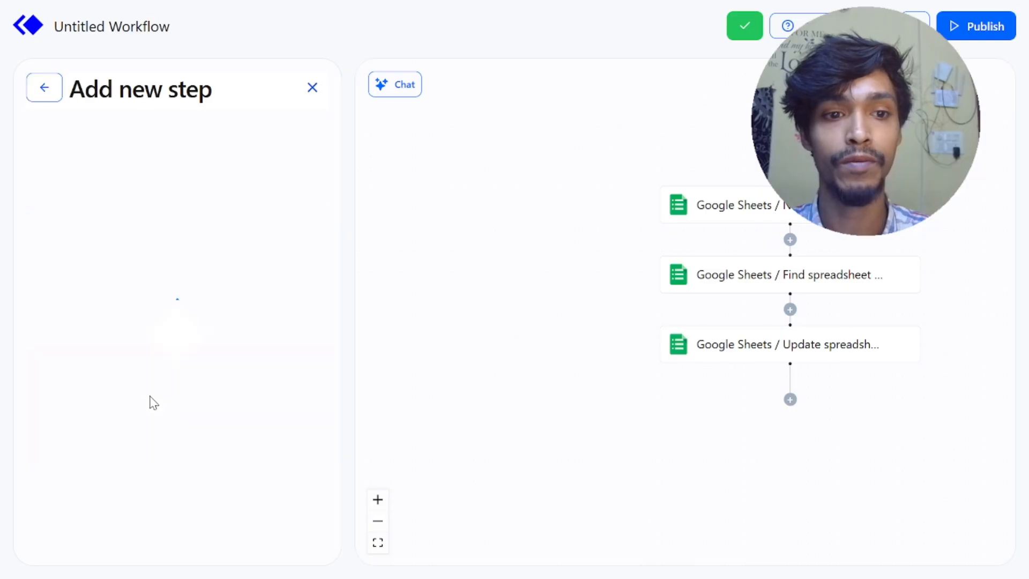
{"action": "scroll", "coordinate": [231, 532], "scroll_direction": "down", "scroll_amount": 2}
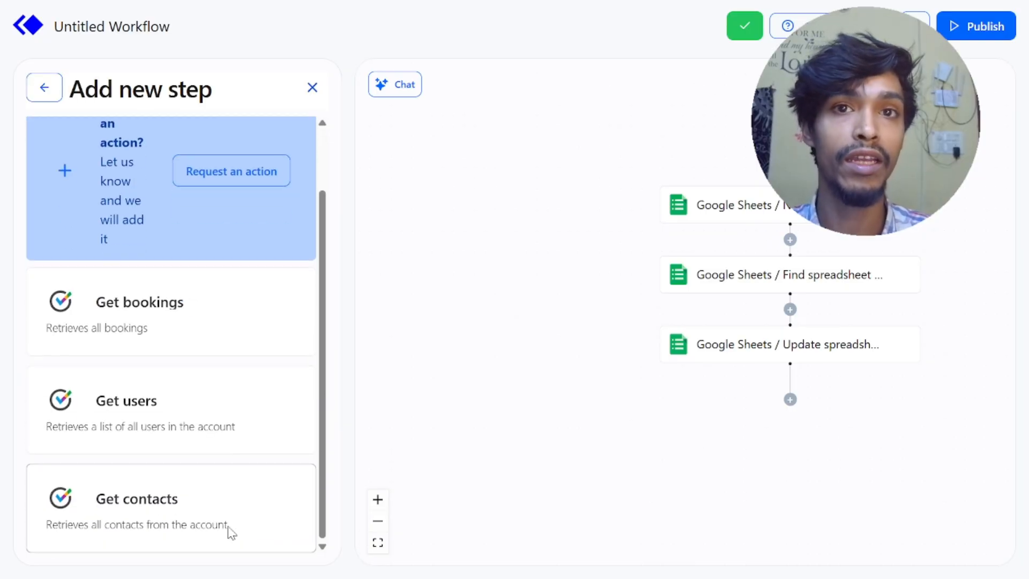
{"action": "left_click", "coordinate": [232, 507]}
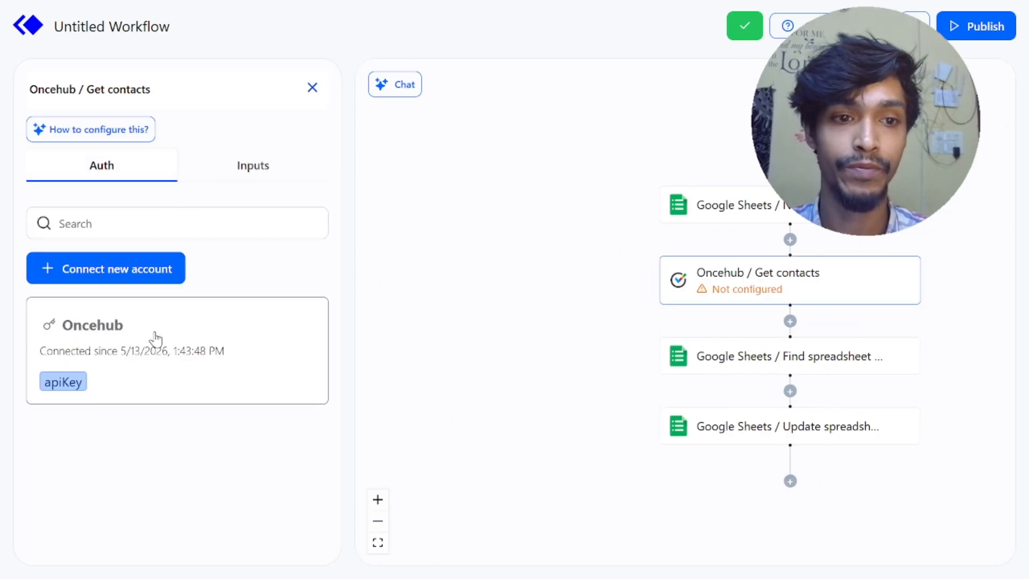
{"action": "left_click", "coordinate": [155, 342]}
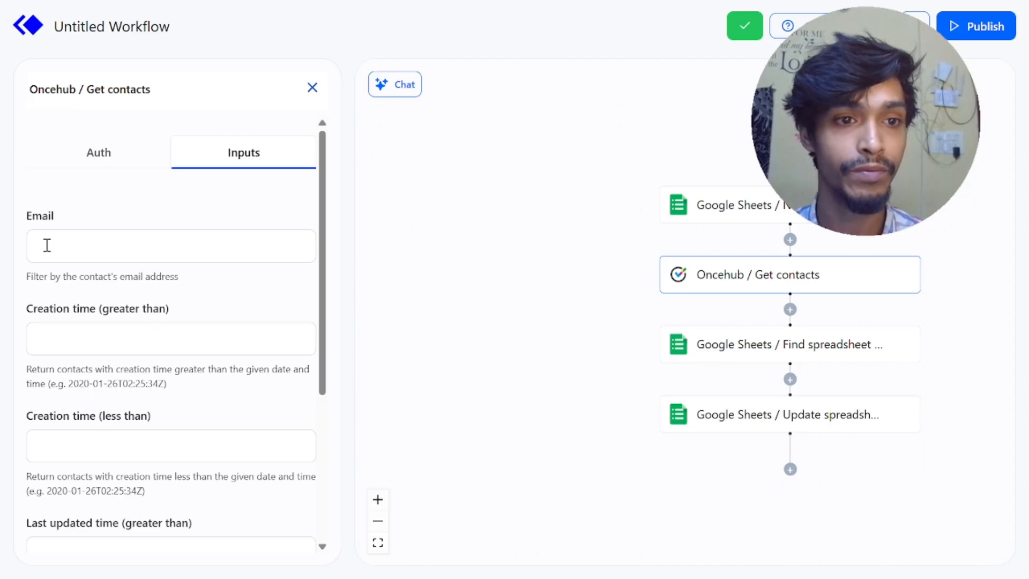
Step: Filter Get contacts by the Email value from Google Sheets / New row created and save the action
{"action": "left_click", "coordinate": [47, 245]}
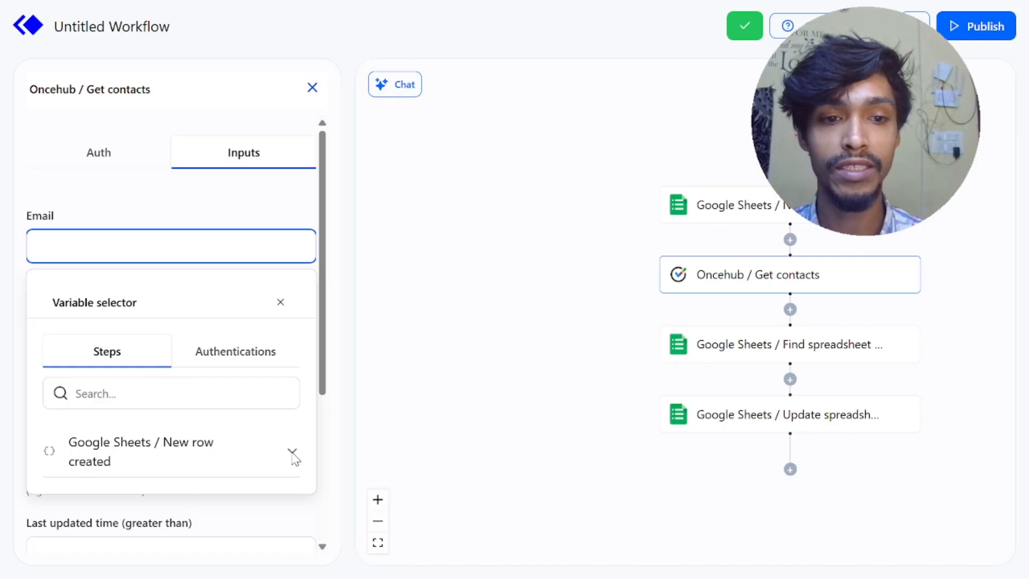
{"action": "left_click", "coordinate": [293, 454]}
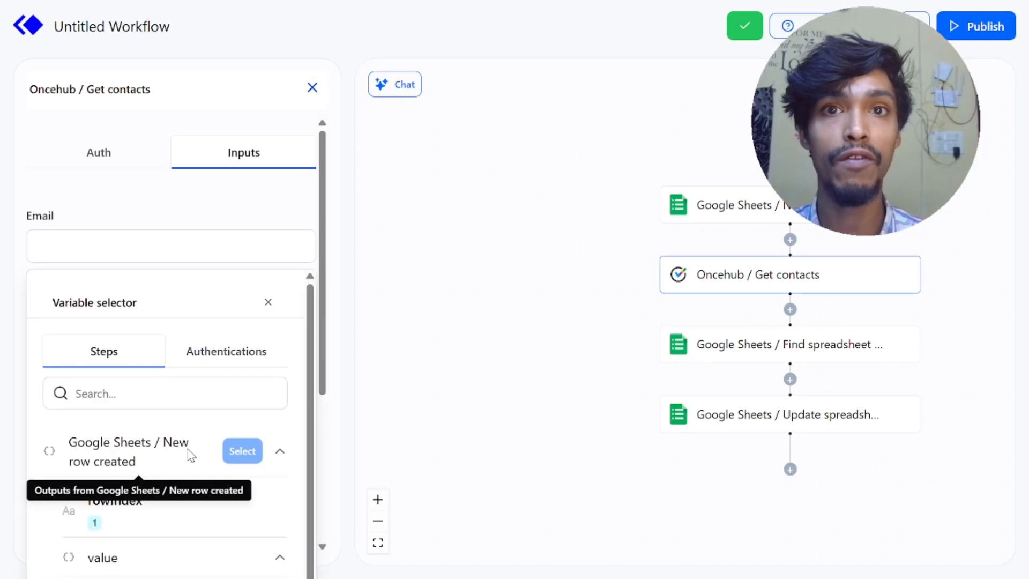
{"action": "scroll", "coordinate": [188, 452], "scroll_direction": "down", "scroll_amount": 1}
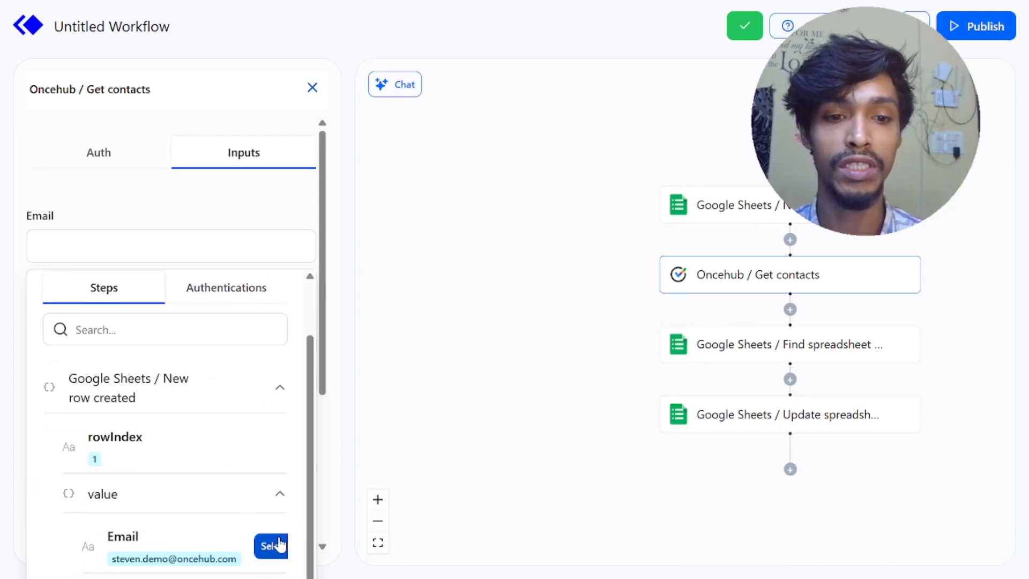
{"action": "left_click", "coordinate": [279, 545]}
{"action": "scroll", "coordinate": [193, 402], "scroll_direction": "down", "scroll_amount": 5}
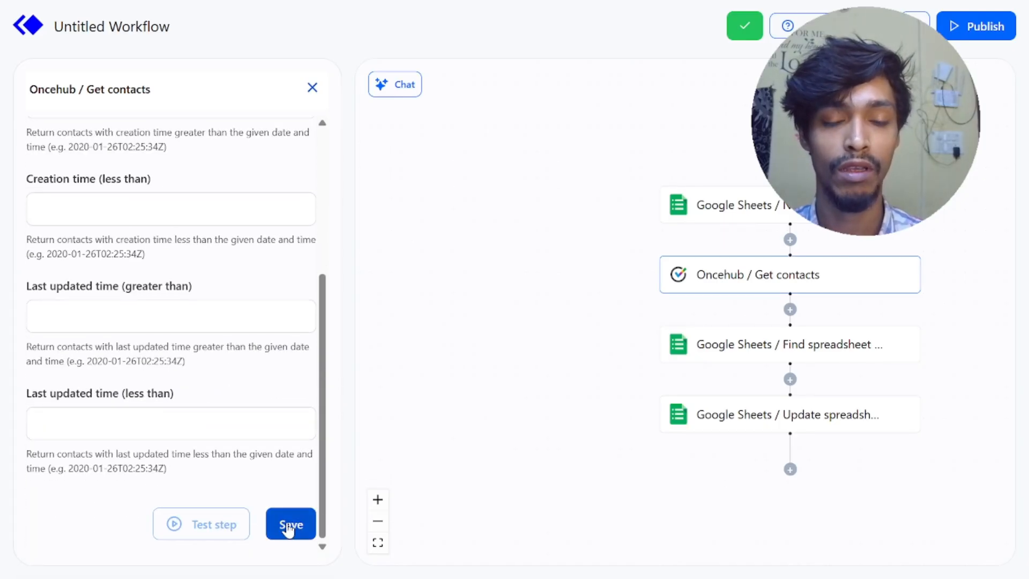
{"action": "left_click", "coordinate": [289, 528]}
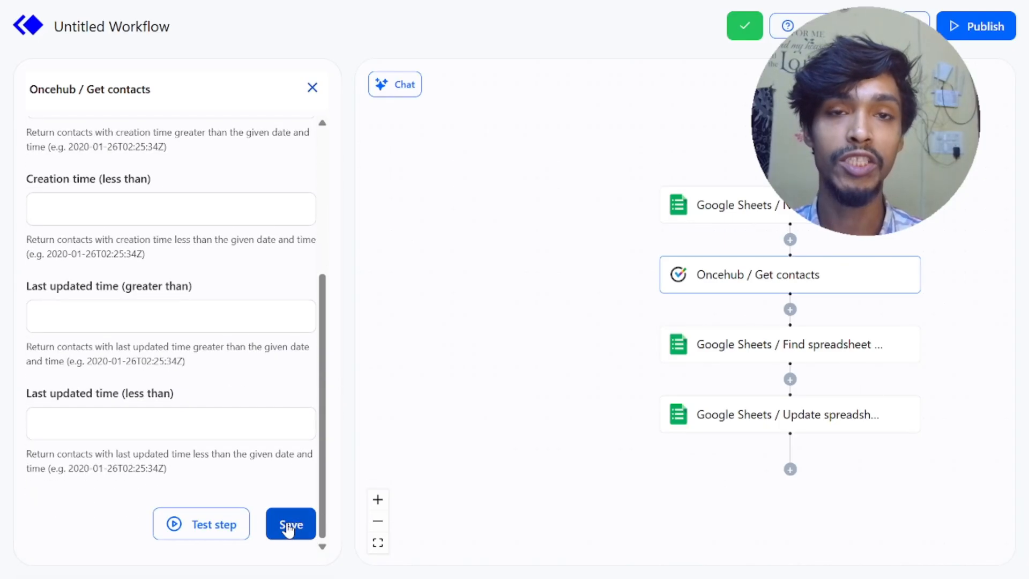
Step: Test the Get contacts action and examine its inputs and outputs, including the contact's custom fields
{"action": "left_click", "coordinate": [217, 534]}
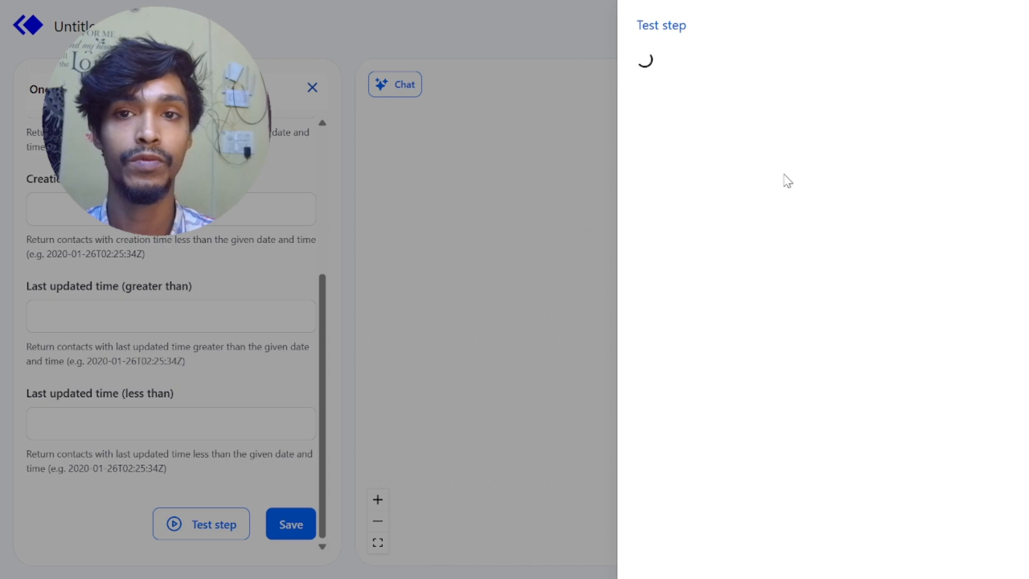
{"action": "left_click", "coordinate": [718, 102]}
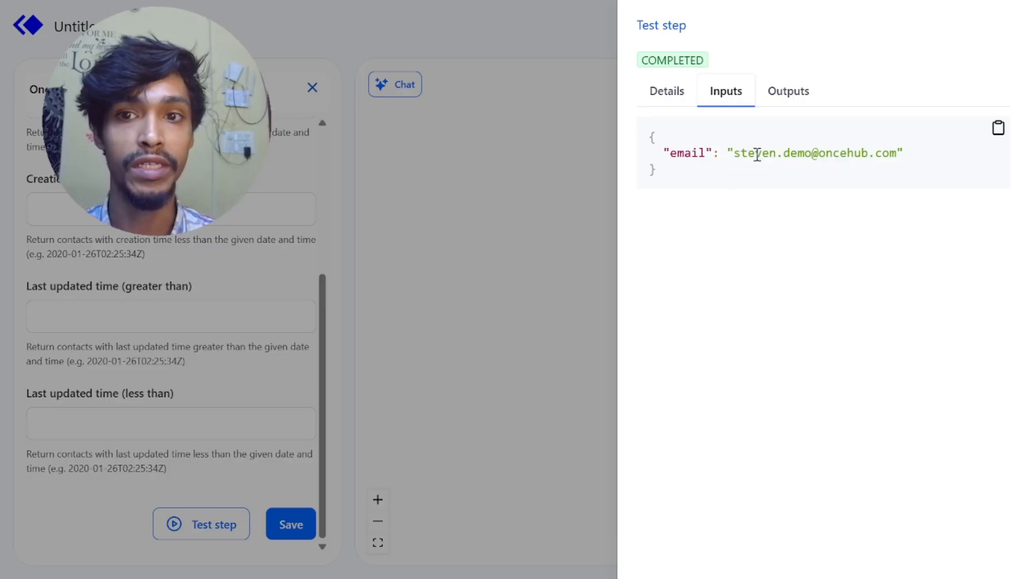
{"action": "left_click", "coordinate": [782, 103]}
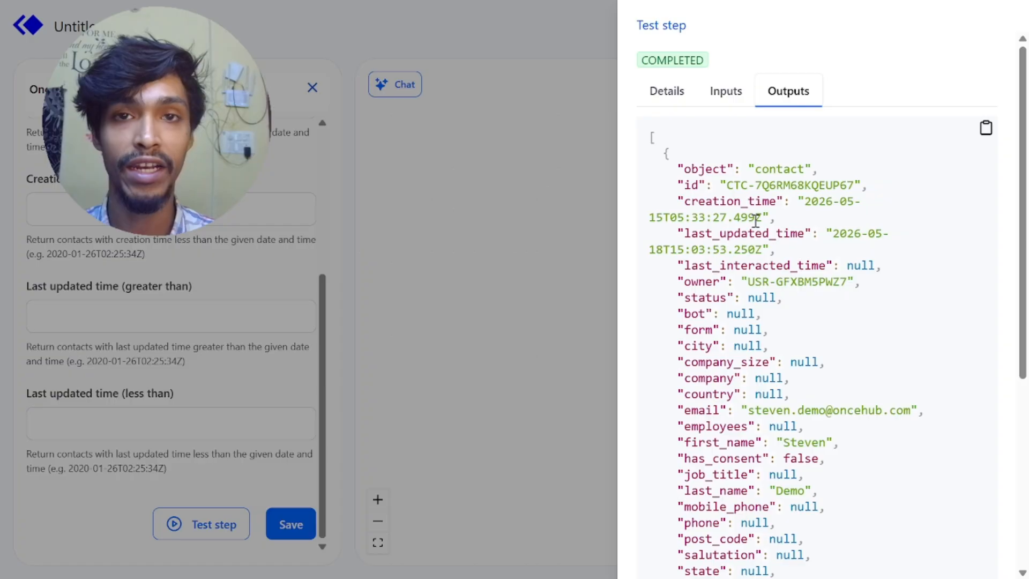
{"action": "scroll", "coordinate": [756, 220], "scroll_direction": "down", "scroll_amount": 3}
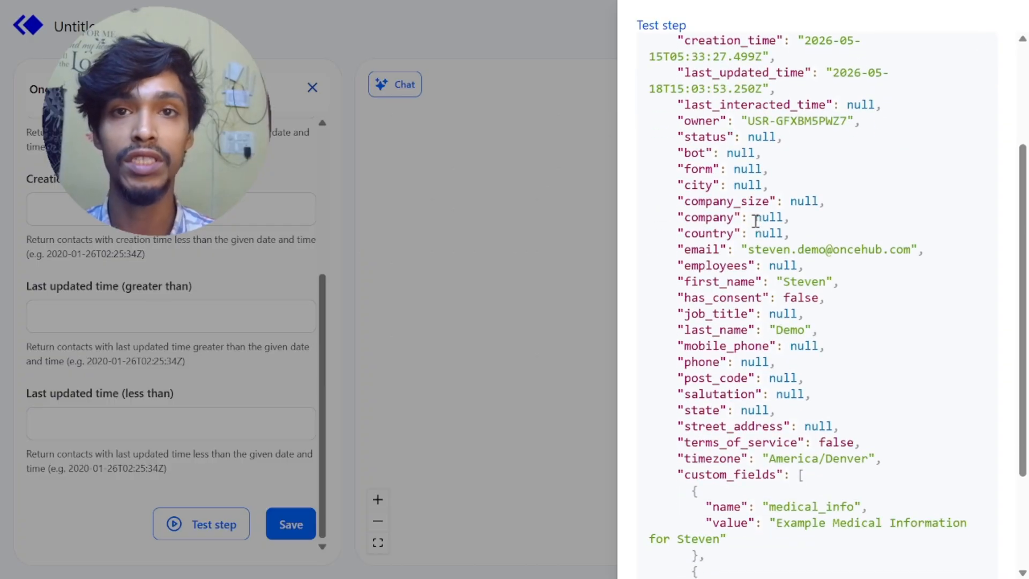
{"action": "scroll", "coordinate": [755, 220], "scroll_direction": "down", "scroll_amount": 3}
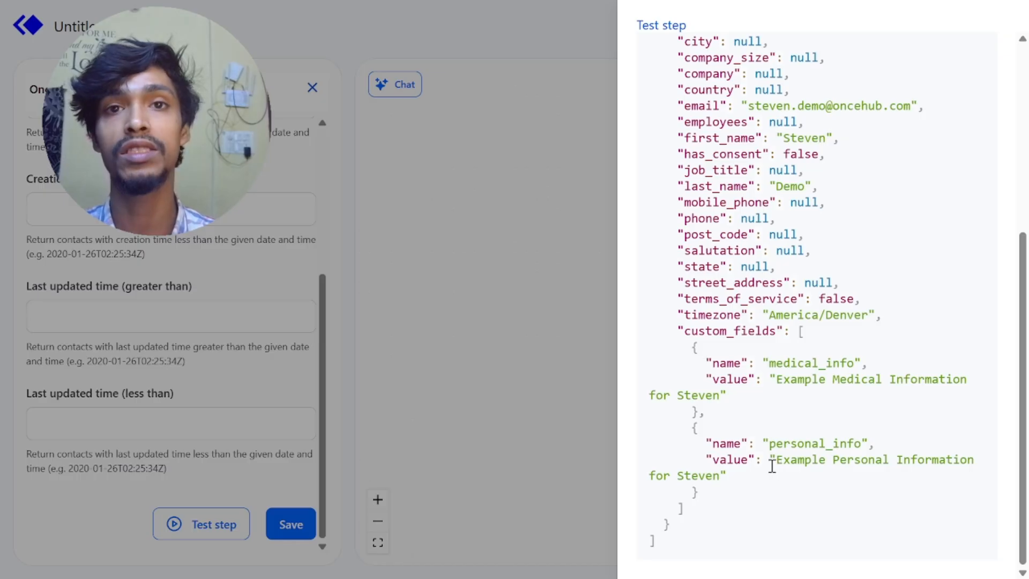
{"action": "left_click", "coordinate": [514, 139]}
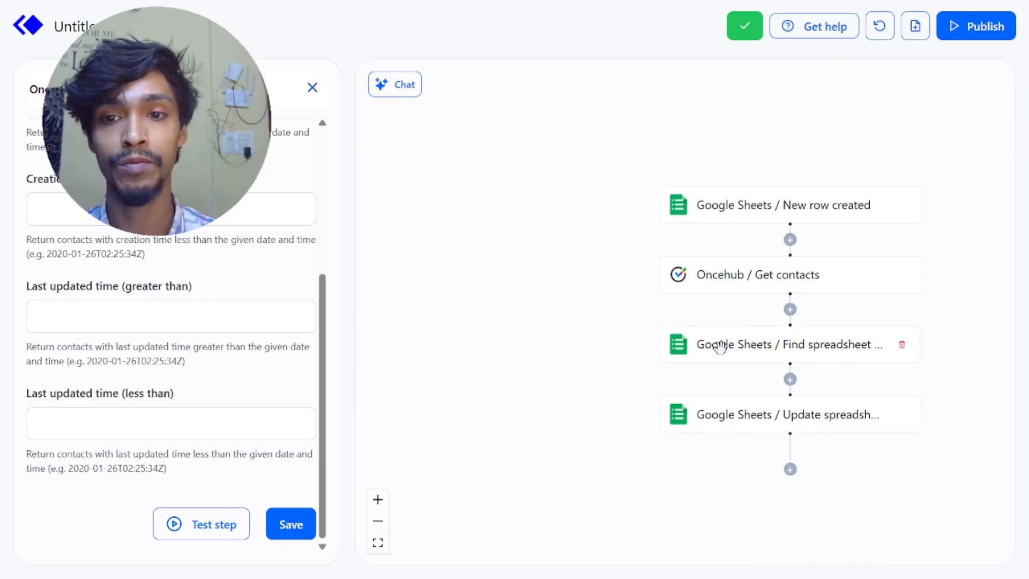
Step: Review the worksheet, column letter, search value and fail option of the Find spreadsheet row action
{"action": "left_click", "coordinate": [718, 346]}
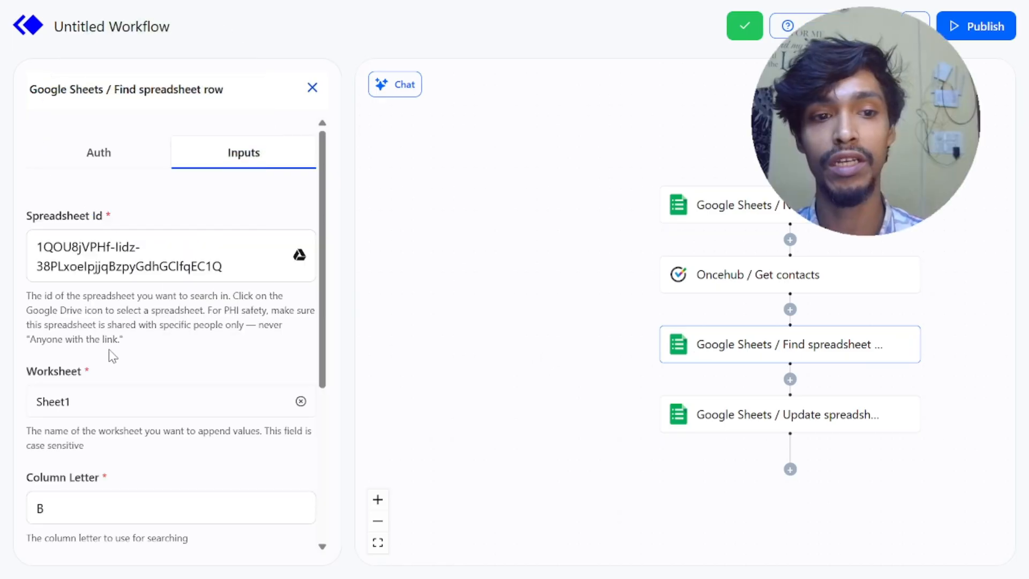
{"action": "scroll", "coordinate": [105, 358], "scroll_direction": "down", "scroll_amount": 3}
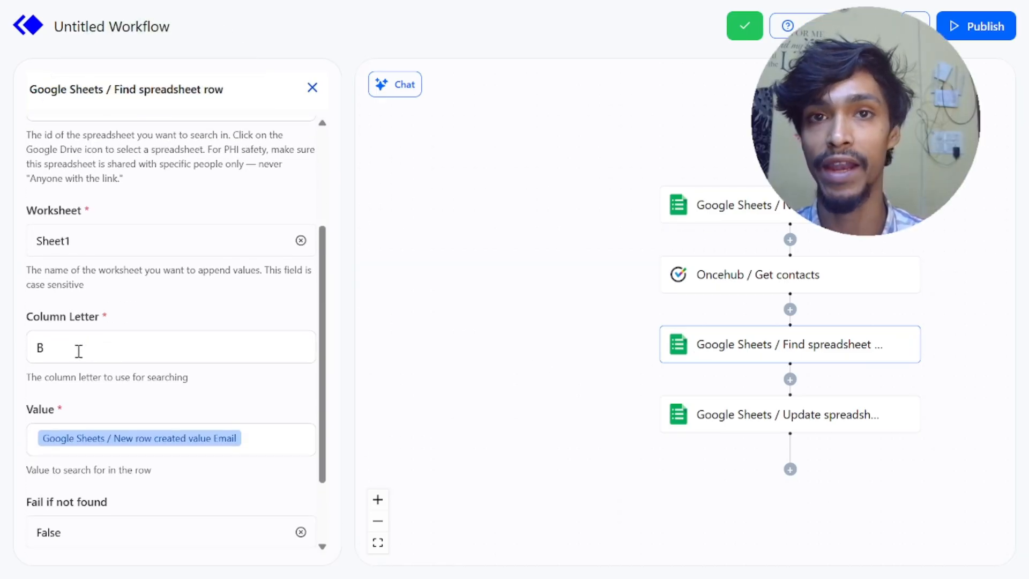
{"action": "scroll", "coordinate": [80, 351], "scroll_direction": "down", "scroll_amount": 2}
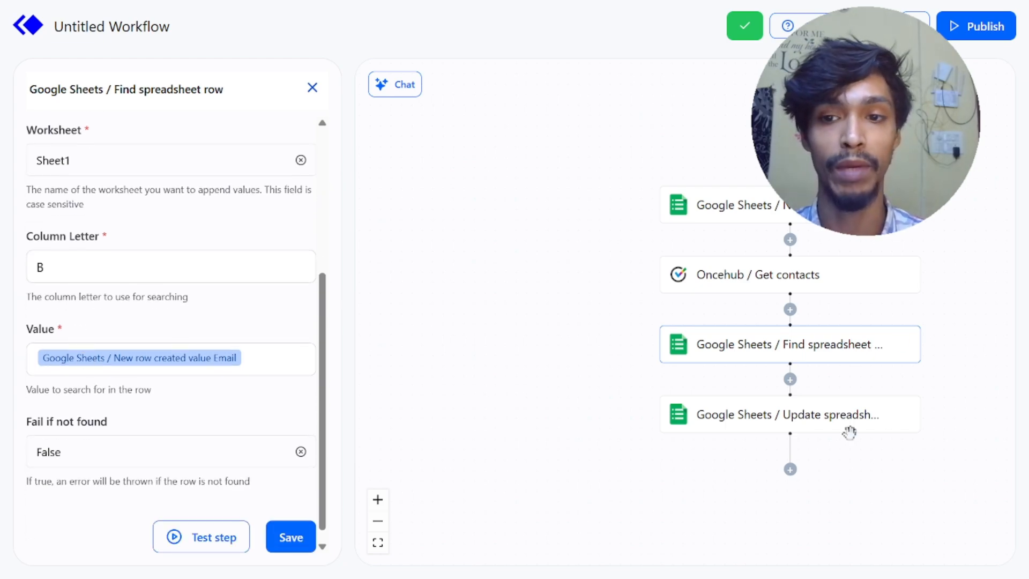
Step: Review the worksheet, row number, first-row column names option and column fields of the Update spreadsheet row action
{"action": "left_click", "coordinate": [772, 415]}
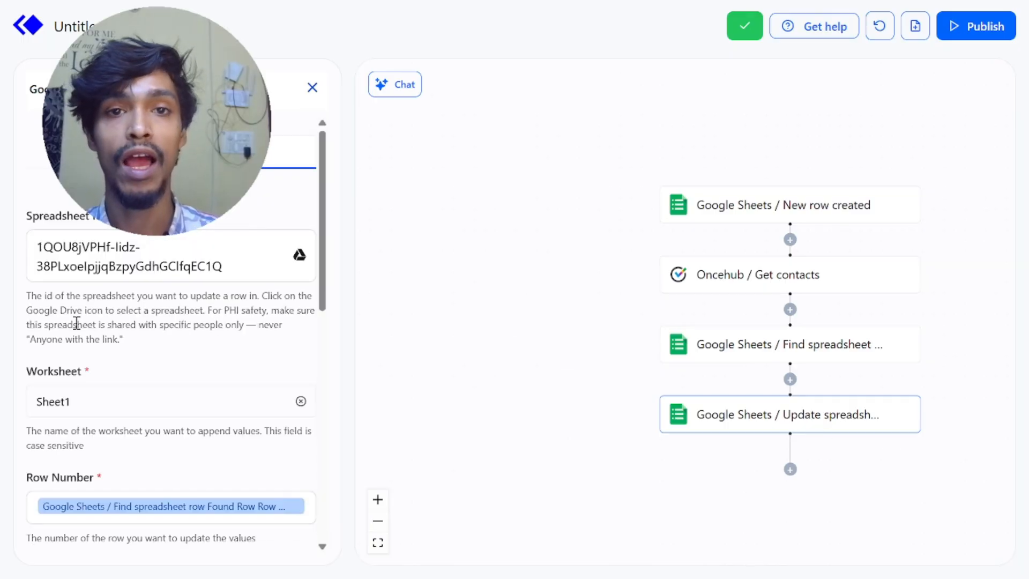
{"action": "scroll", "coordinate": [77, 324], "scroll_direction": "down", "scroll_amount": 5}
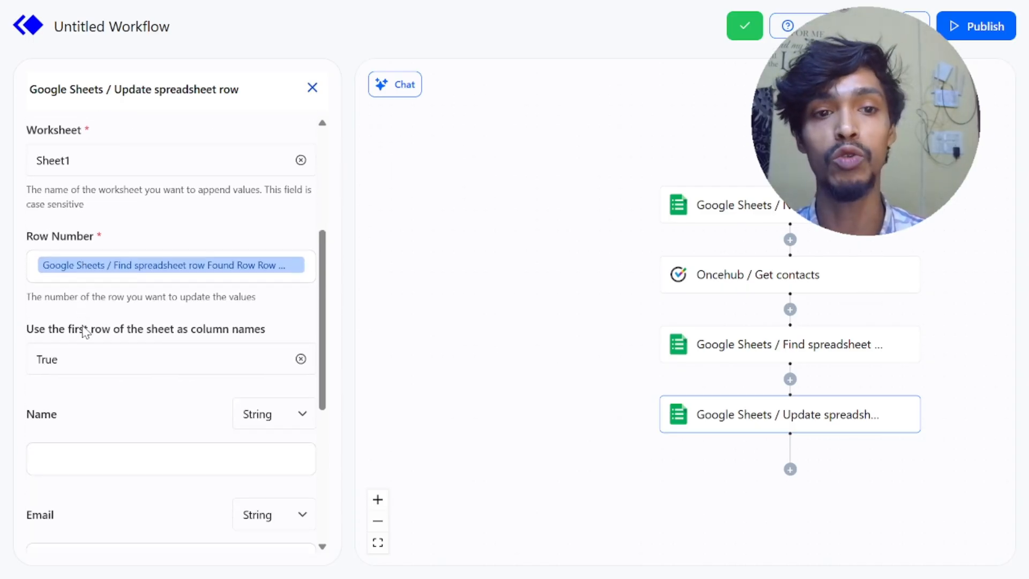
{"action": "scroll", "coordinate": [85, 331], "scroll_direction": "down", "scroll_amount": 5}
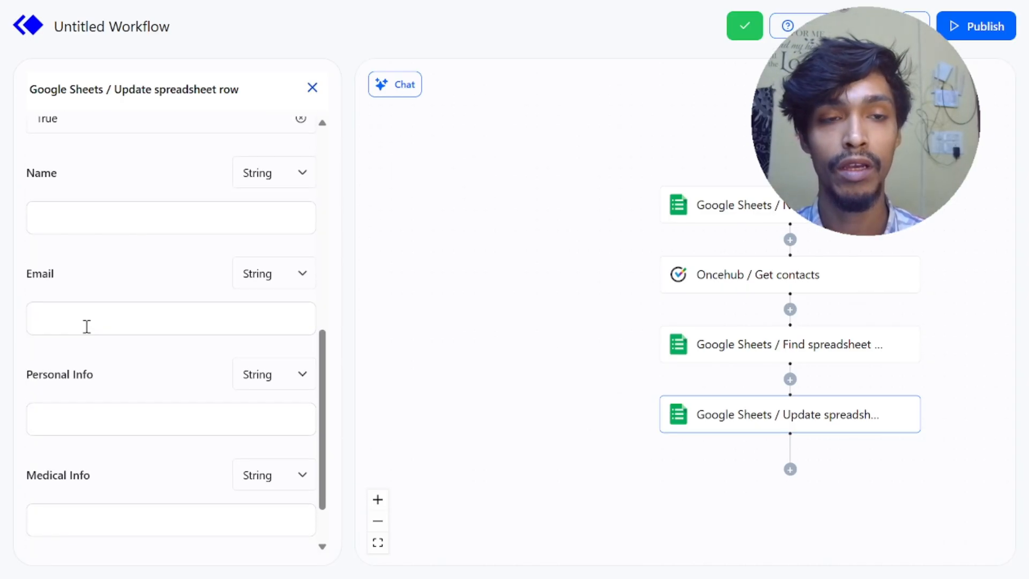
{"action": "scroll", "coordinate": [87, 326], "scroll_direction": "up", "scroll_amount": 2}
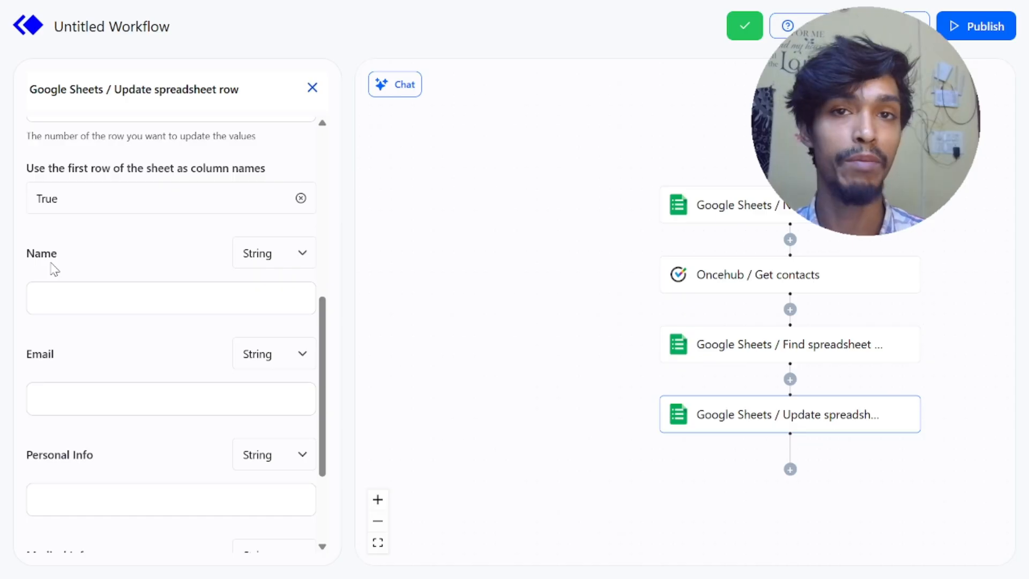
{"action": "scroll", "coordinate": [54, 270], "scroll_direction": "down", "scroll_amount": 2}
{"action": "scroll", "coordinate": [52, 268], "scroll_direction": "down", "scroll_amount": 2}
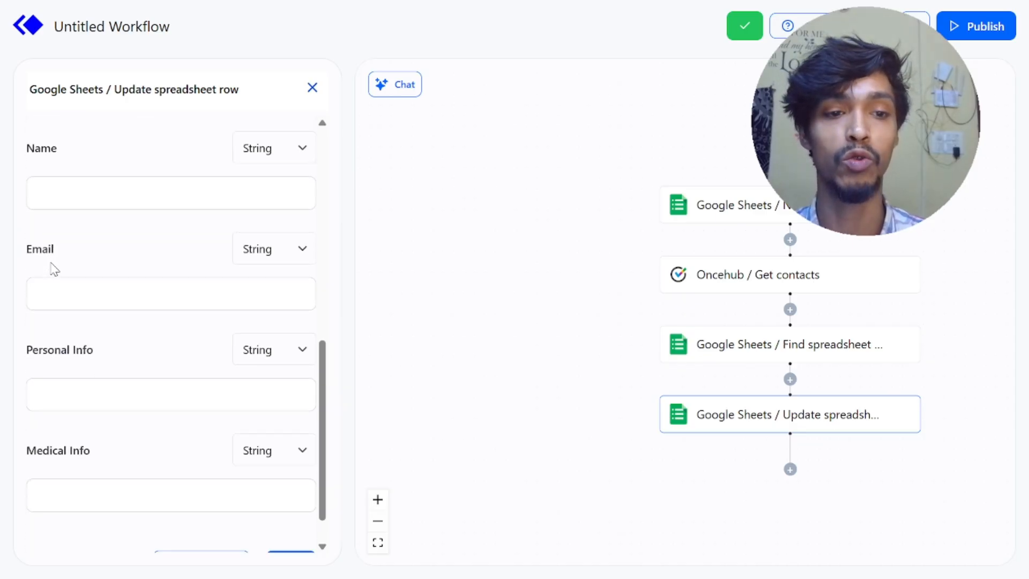
Step: Map Personal Info to the value of the personal_info custom field from Oncehub / Get contacts
{"action": "left_click", "coordinate": [77, 344]}
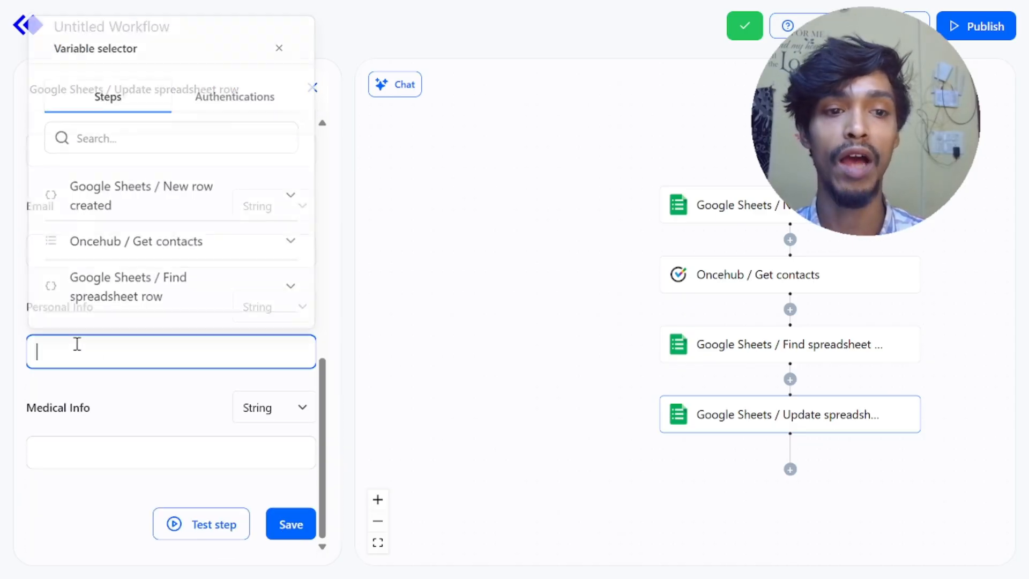
{"action": "left_click", "coordinate": [294, 245]}
{"action": "scroll", "coordinate": [204, 255], "scroll_direction": "down", "scroll_amount": 5}
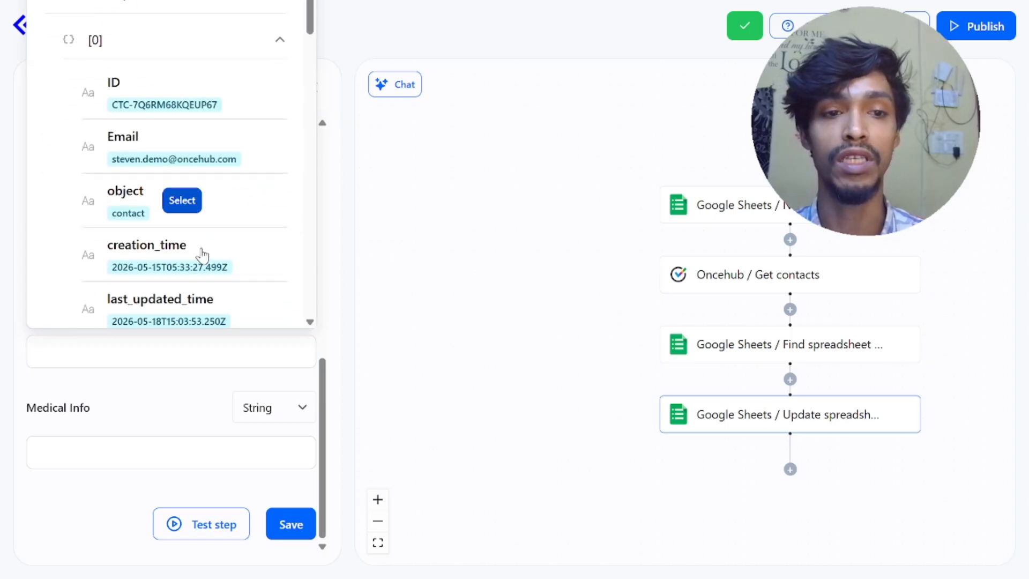
{"action": "scroll", "coordinate": [204, 255], "scroll_direction": "down", "scroll_amount": 15}
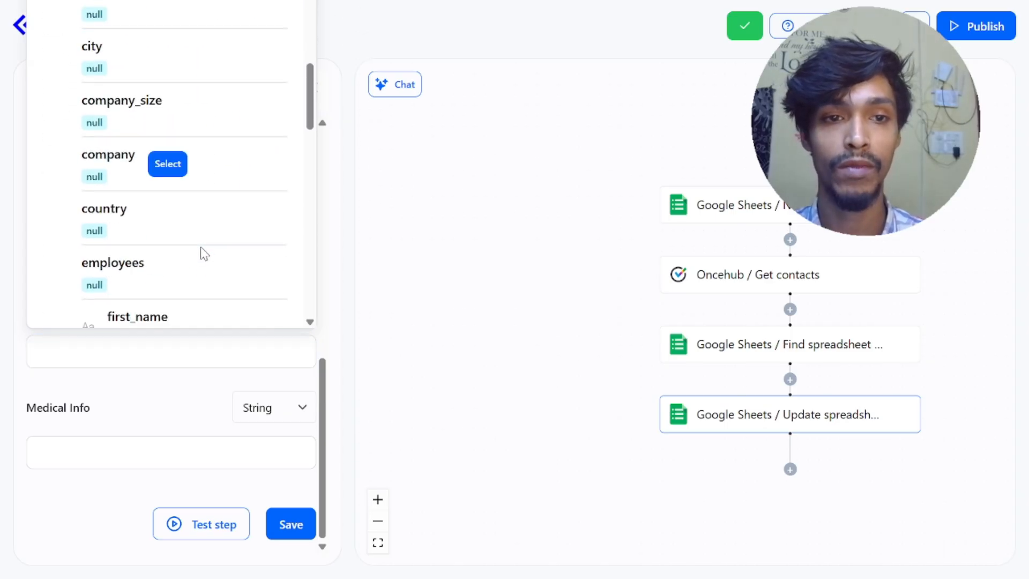
{"action": "scroll", "coordinate": [201, 247], "scroll_direction": "down", "scroll_amount": 8}
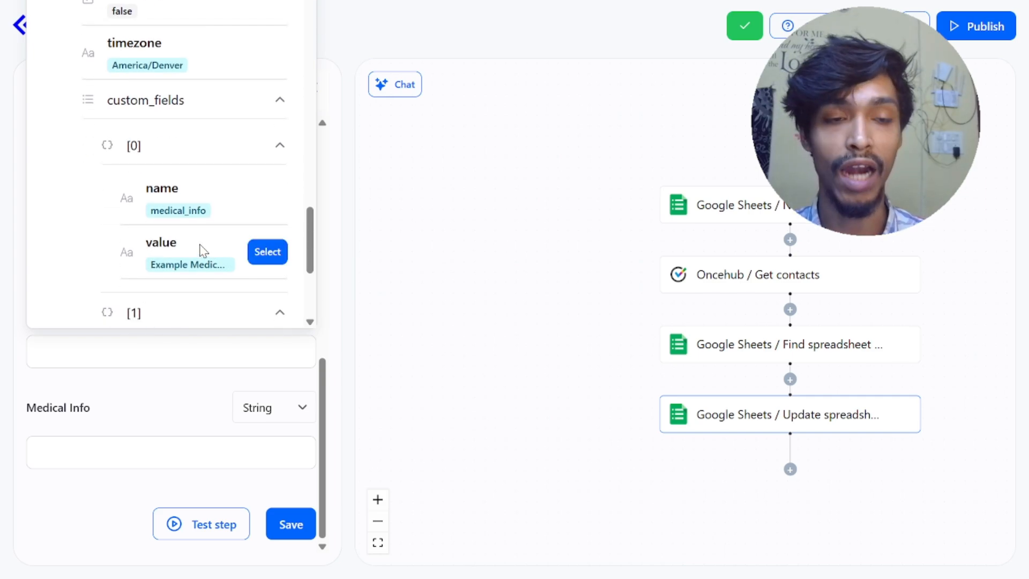
{"action": "scroll", "coordinate": [207, 249], "scroll_direction": "down", "scroll_amount": 5}
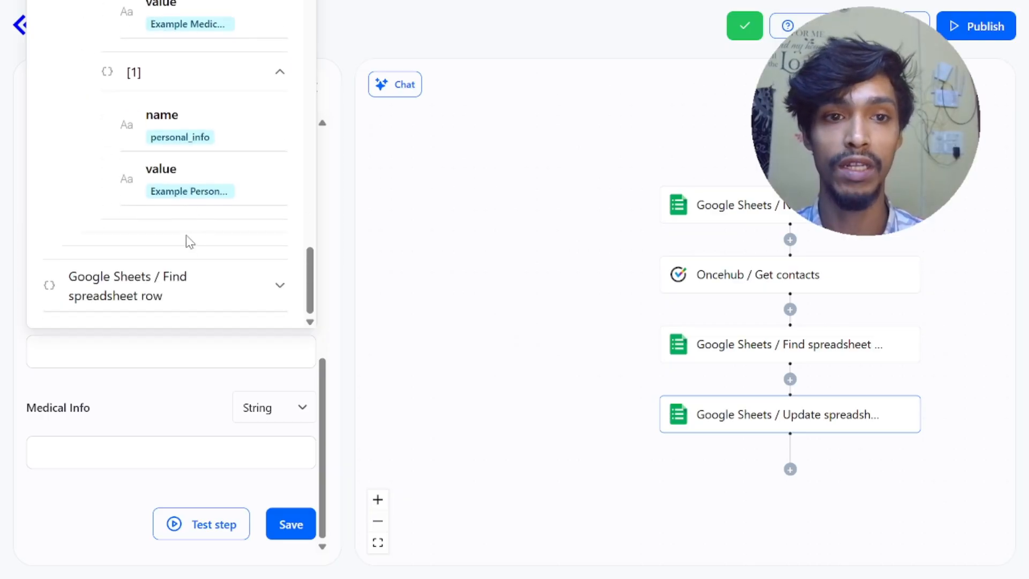
{"action": "scroll", "coordinate": [188, 239], "scroll_direction": "up", "scroll_amount": 2}
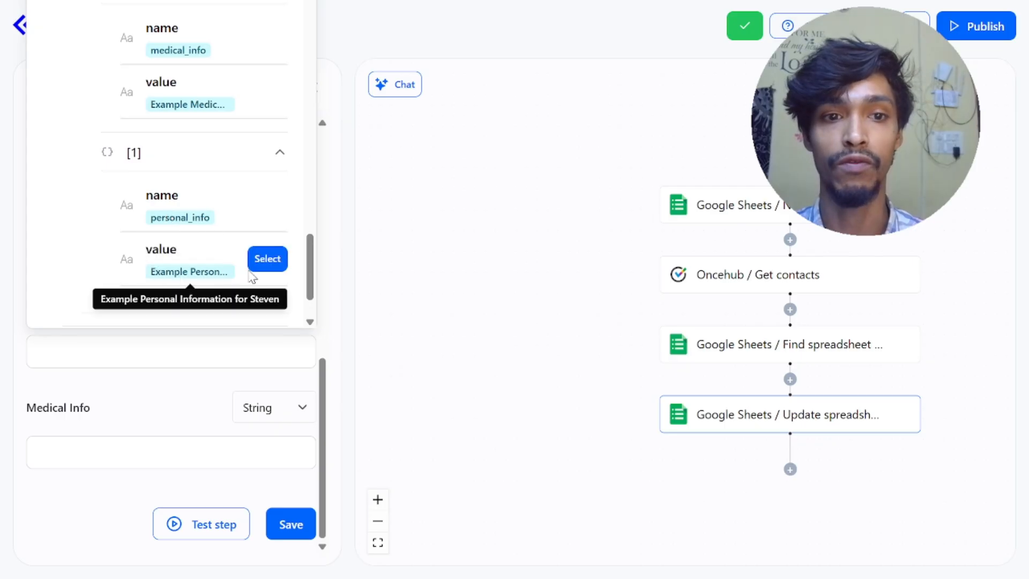
{"action": "left_click", "coordinate": [266, 259]}
Step: Map Medical Info to the value of the medical_info custom field from Oncehub / Get contacts
{"action": "left_click", "coordinate": [96, 447]}
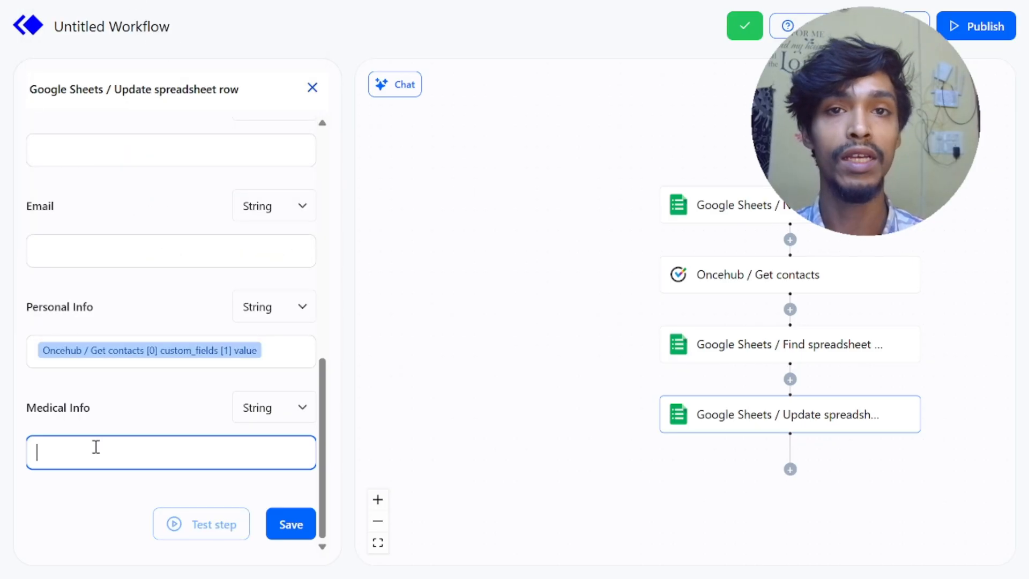
{"action": "left_click", "coordinate": [292, 341]}
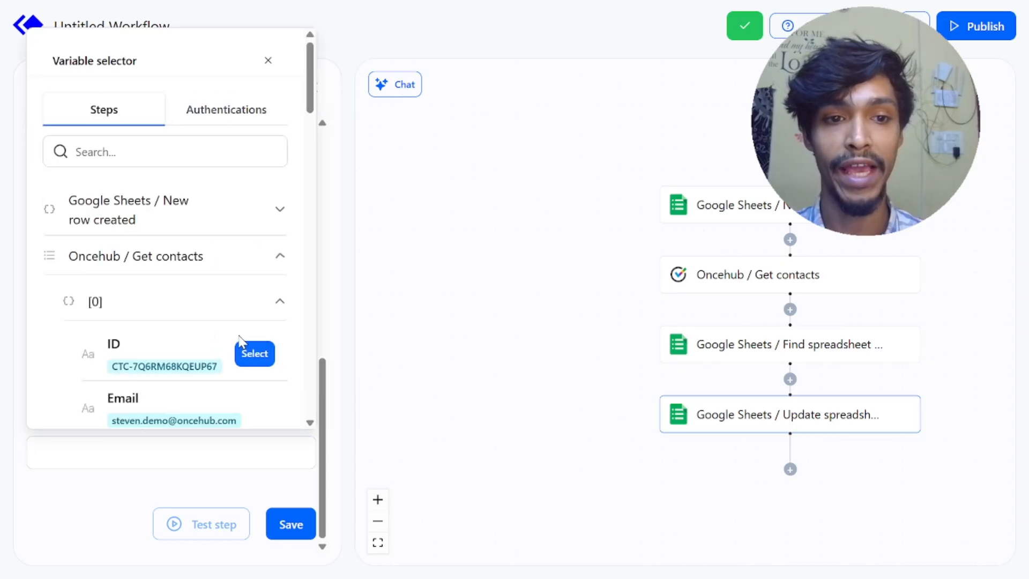
{"action": "scroll", "coordinate": [202, 320], "scroll_direction": "down", "scroll_amount": 15}
{"action": "scroll", "coordinate": [194, 316], "scroll_direction": "down", "scroll_amount": 15}
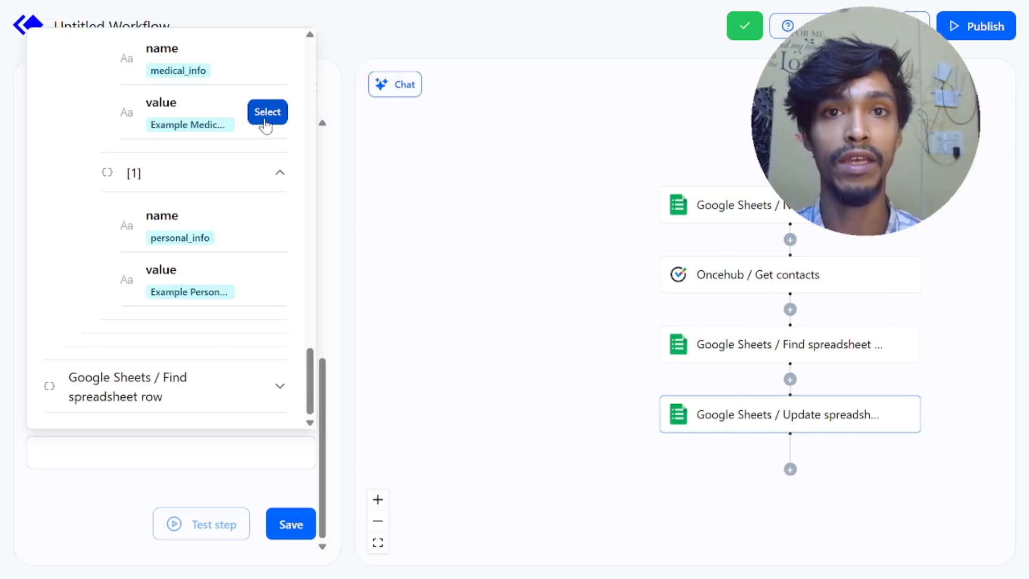
{"action": "left_click", "coordinate": [266, 112]}
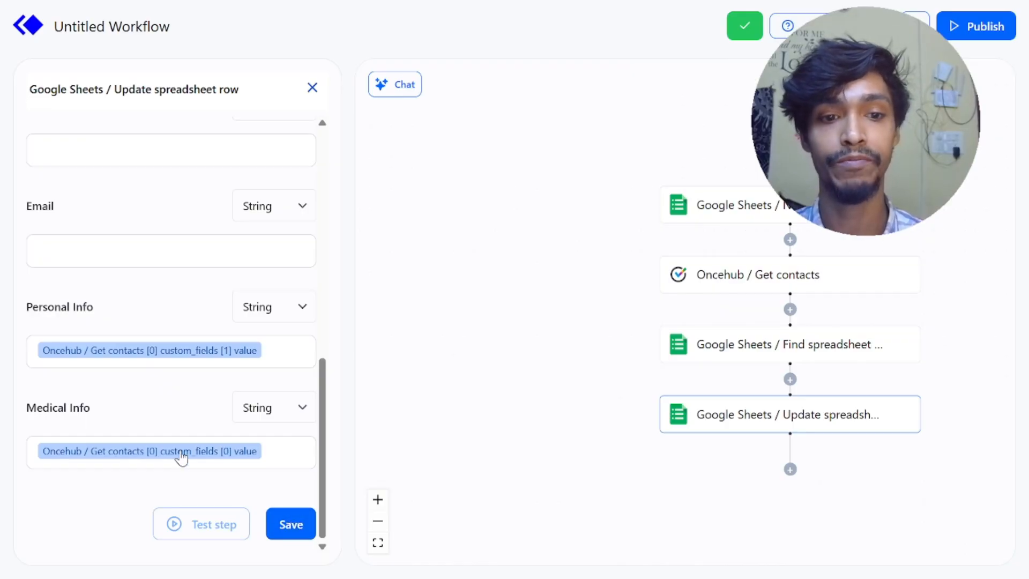
Step: Save and test the Update spreadsheet row action, and examine the test's inputs and outputs
{"action": "left_click", "coordinate": [207, 531]}
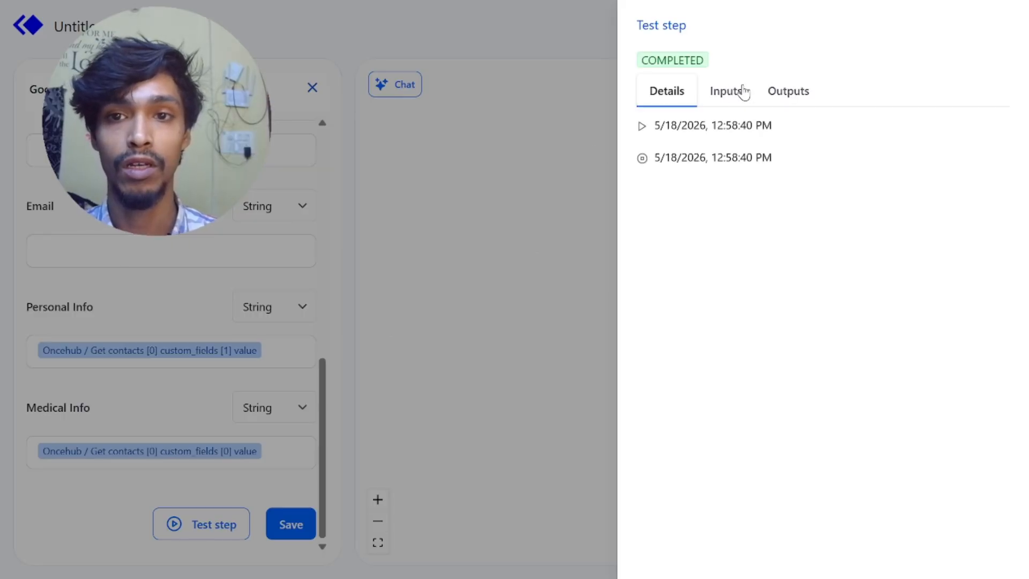
{"action": "left_click", "coordinate": [735, 92]}
{"action": "left_click", "coordinate": [786, 96]}
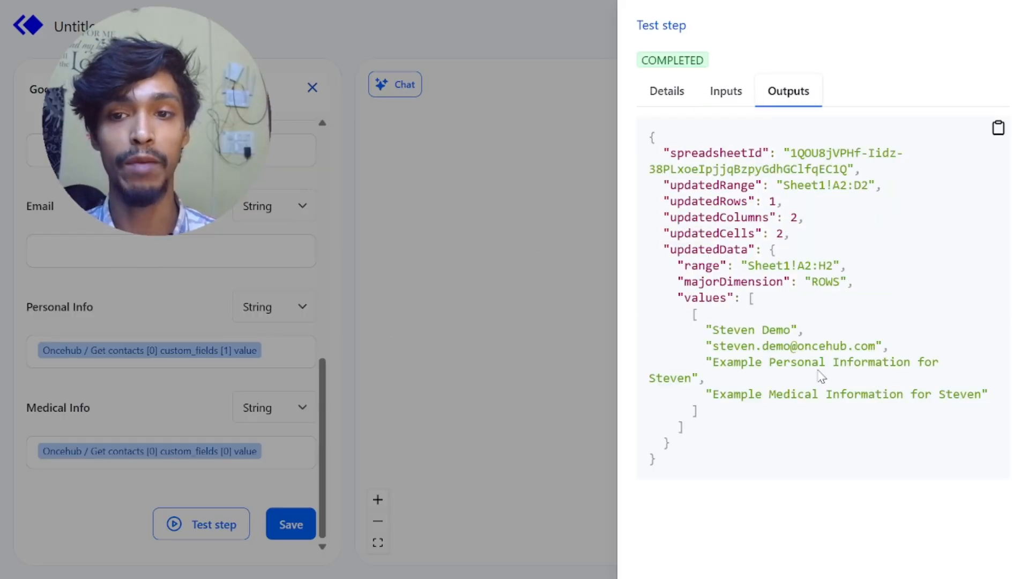